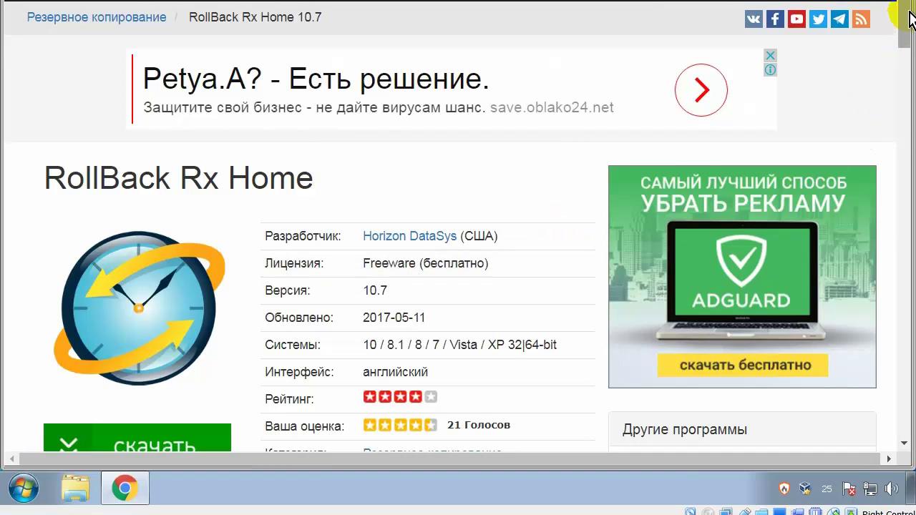
# Download RollBack Rx Home from the official site and save RollBackRxHome107.zip to the desktop
pyautogui.moveTo(906, 13); pyautogui.dragTo(904, 35)
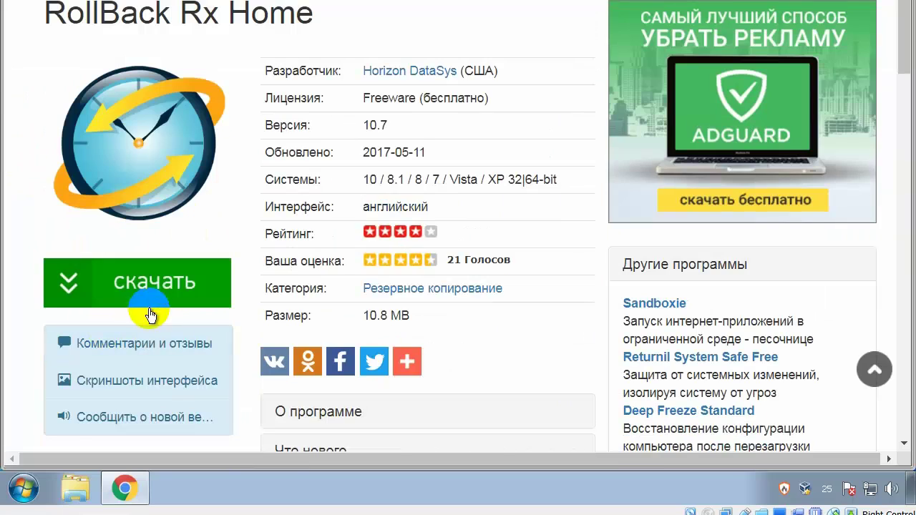
pyautogui.click(169, 287)
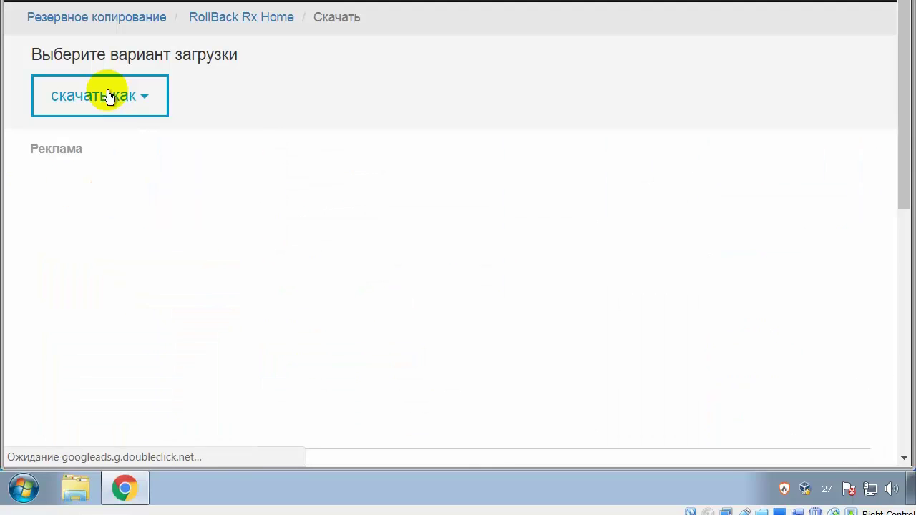
pyautogui.click(120, 102)
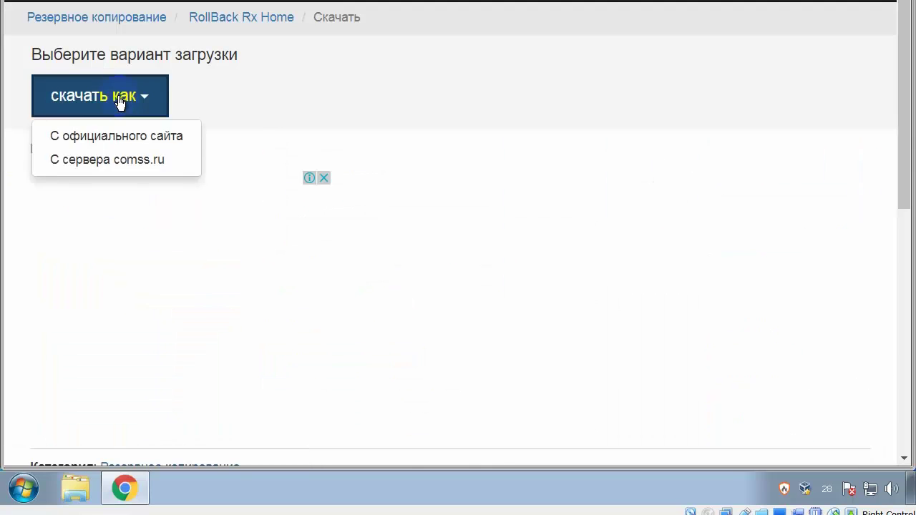
pyautogui.click(136, 136)
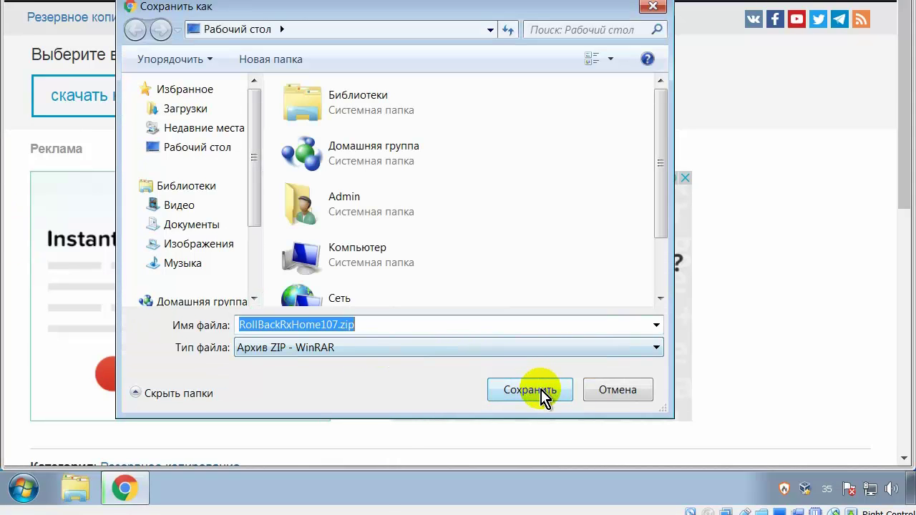
pyautogui.click(542, 394)
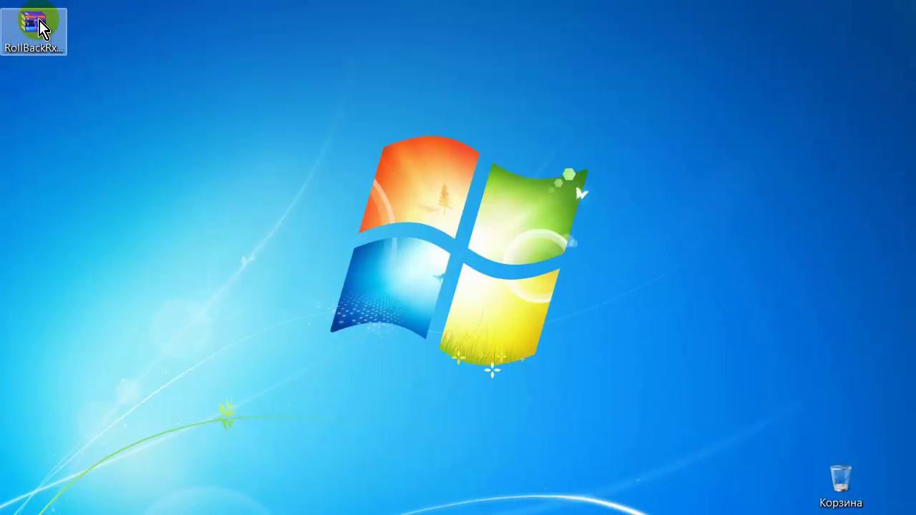
# Open the downloaded RollBackRxHome107.zip archive in WinRAR and enter its RollBack Rx Home 20170508 folder
pyautogui.click(41, 29)
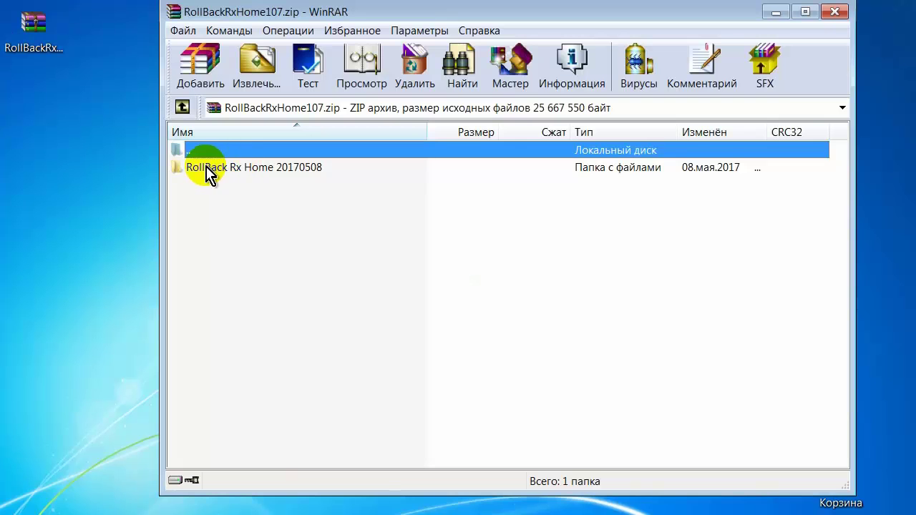
pyautogui.doubleClick(258, 170)
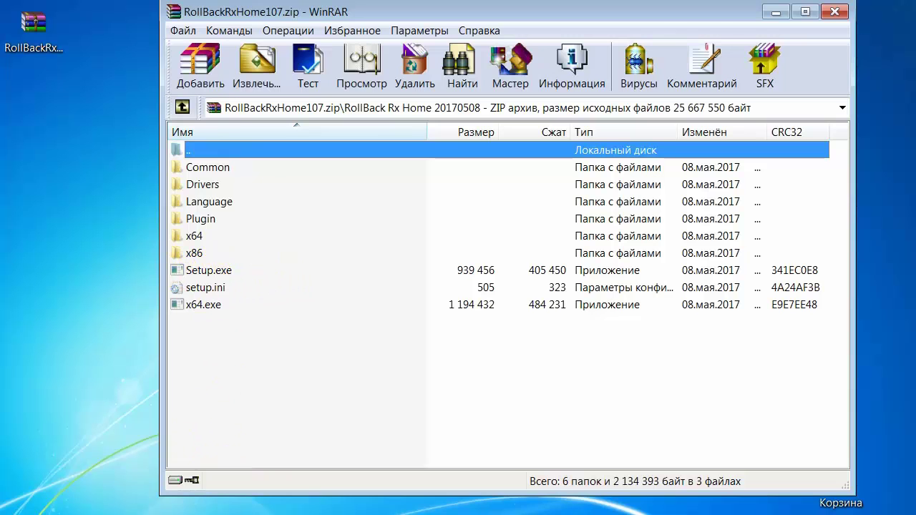
# Check the system type of the installed Windows in the Control Panel's System page, and close it
pyautogui.press('super')
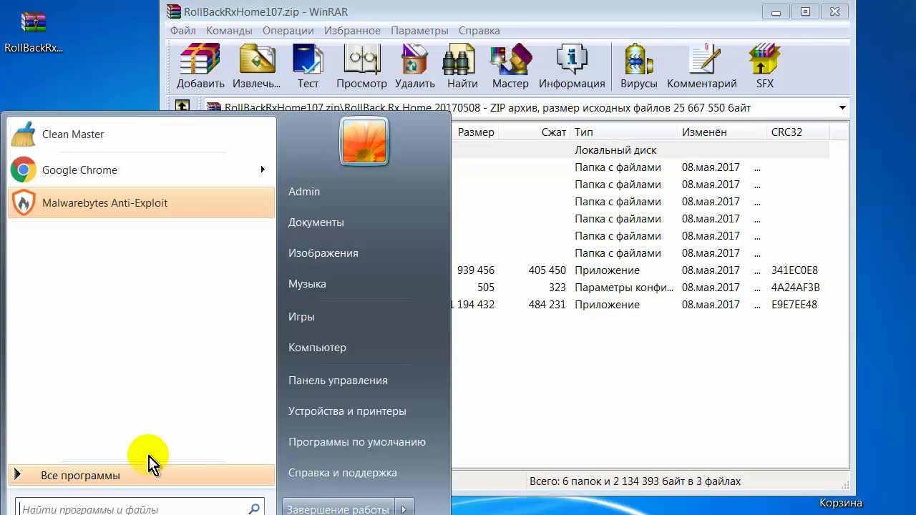
pyautogui.click(365, 385)
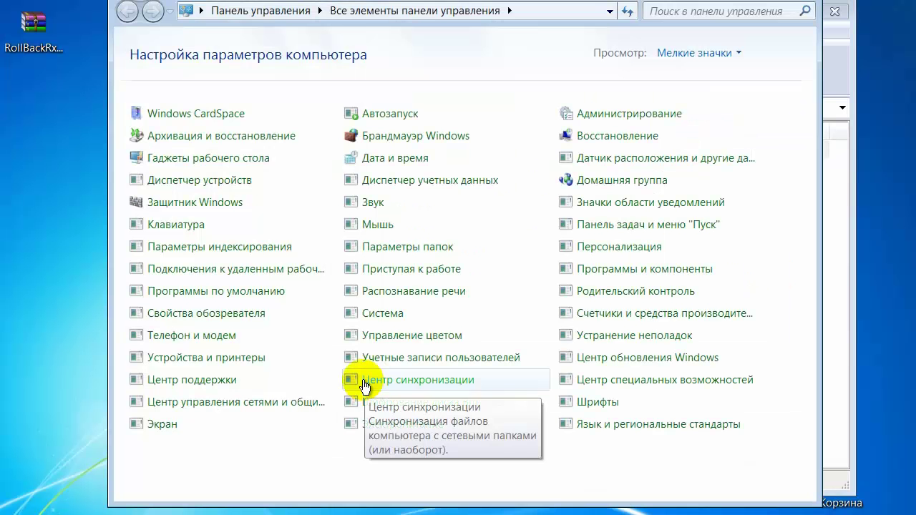
pyautogui.click(389, 315)
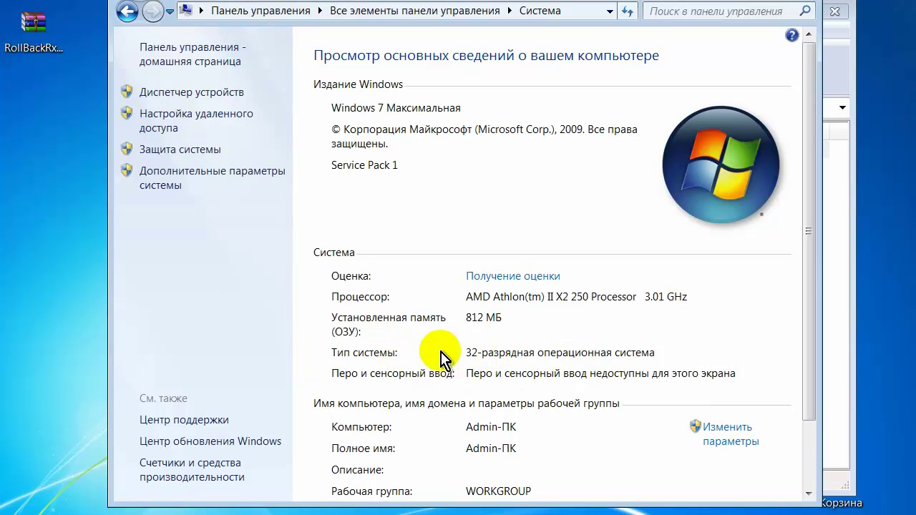
pyautogui.hotkey('alt', 'F4')
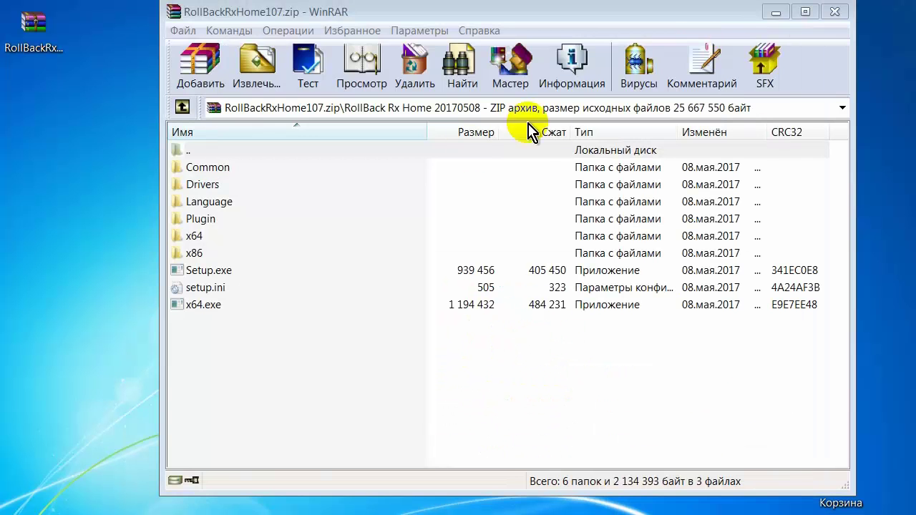
# Launch Setup.exe from the archive and choose English (English) as the setup language
pyautogui.doubleClick(203, 272)
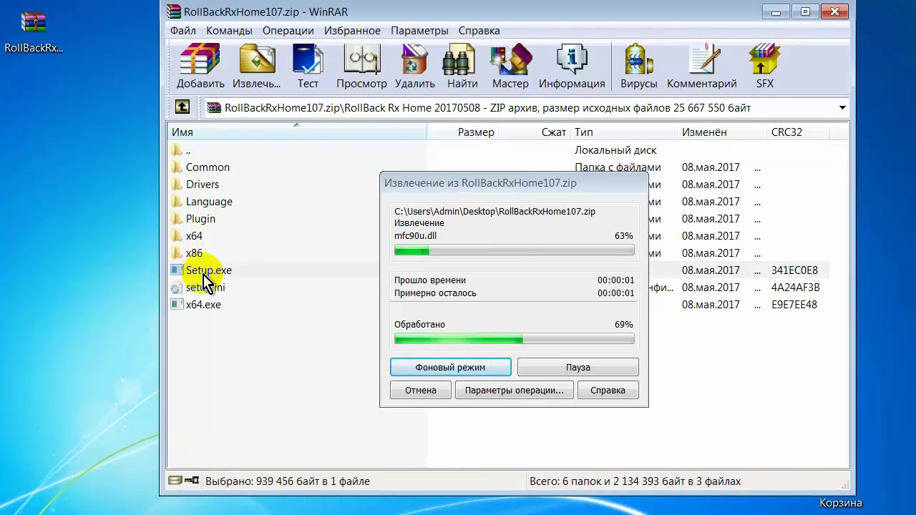
pyautogui.click(577, 234)
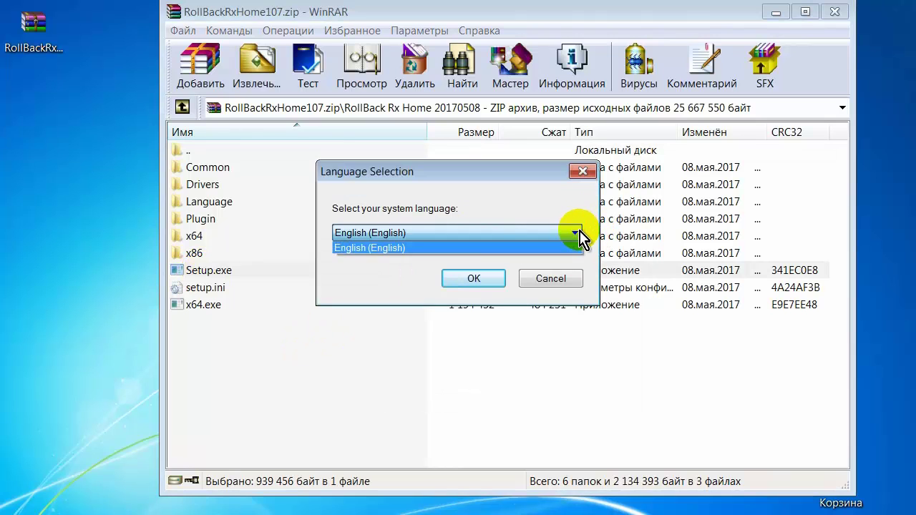
pyautogui.click(566, 247)
pyautogui.click(474, 280)
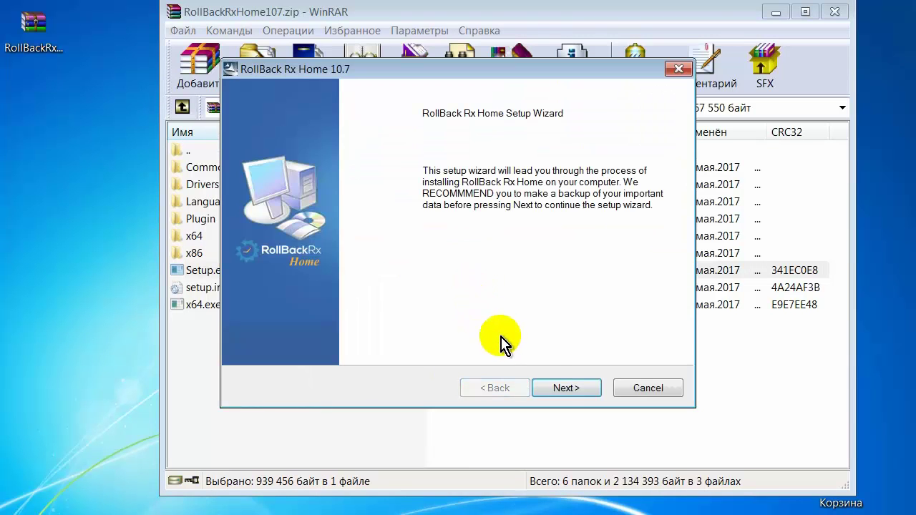
# Complete the RollBack Rx Home setup wizard, accepting the license agreement, and restart the computer
pyautogui.click(568, 391)
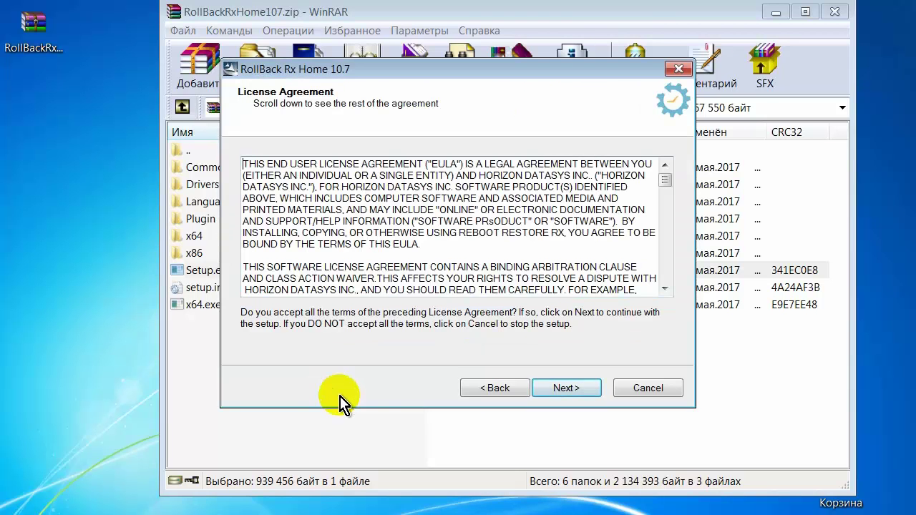
pyautogui.click(572, 388)
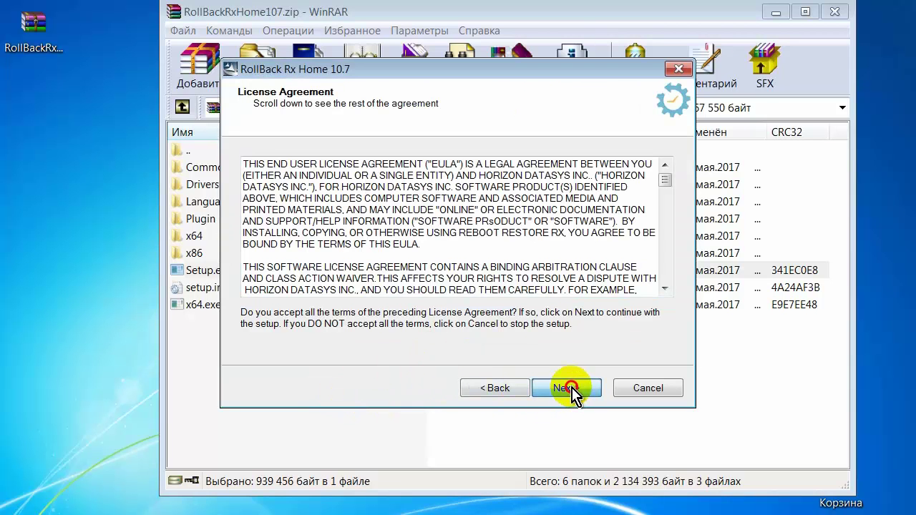
pyautogui.click(572, 388)
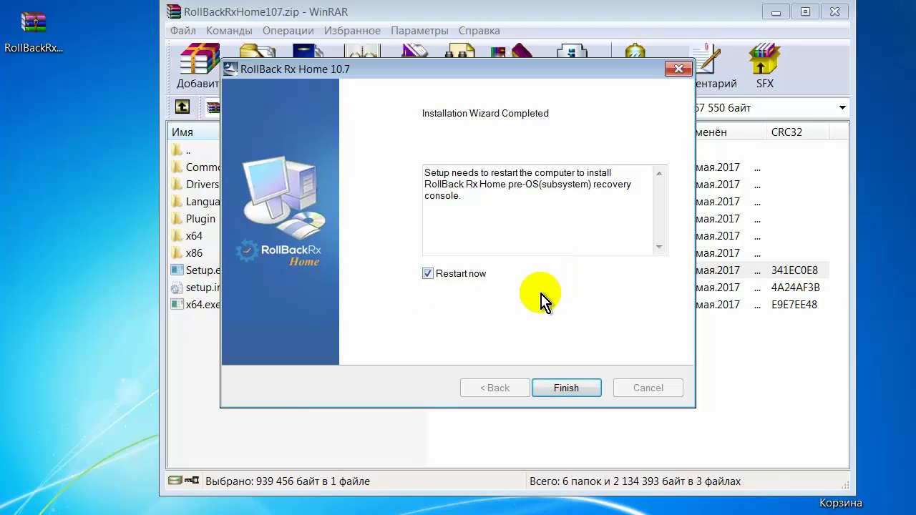
pyautogui.click(570, 388)
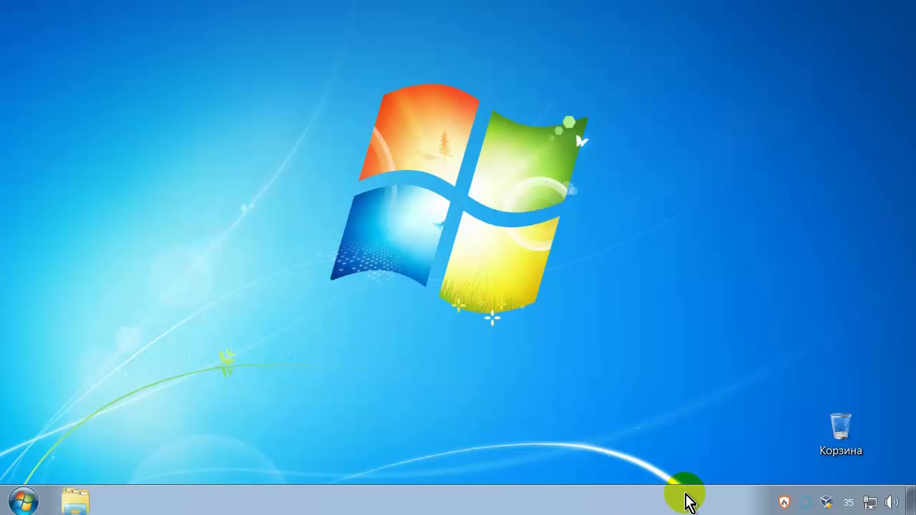
# Open the RollBack Rx Home main window on the restarted system
pyautogui.moveTo(814, 509)
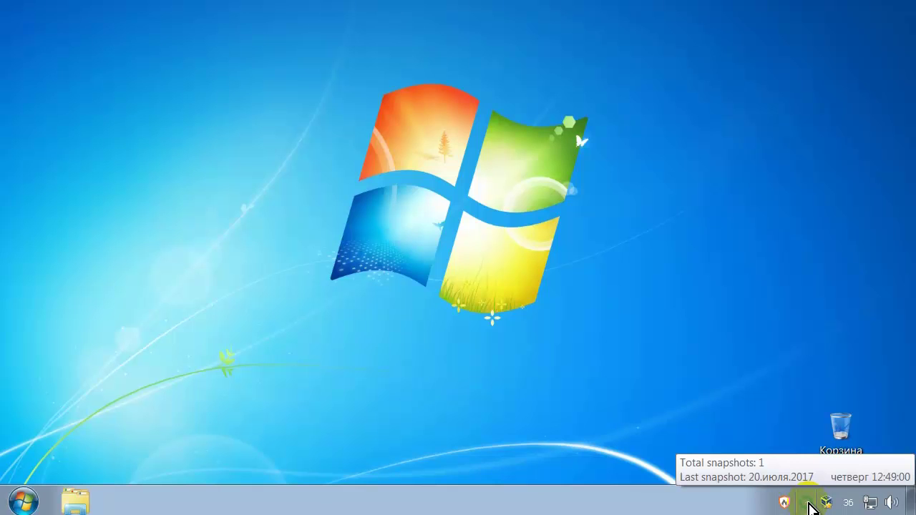
pyautogui.rightClick(811, 508)
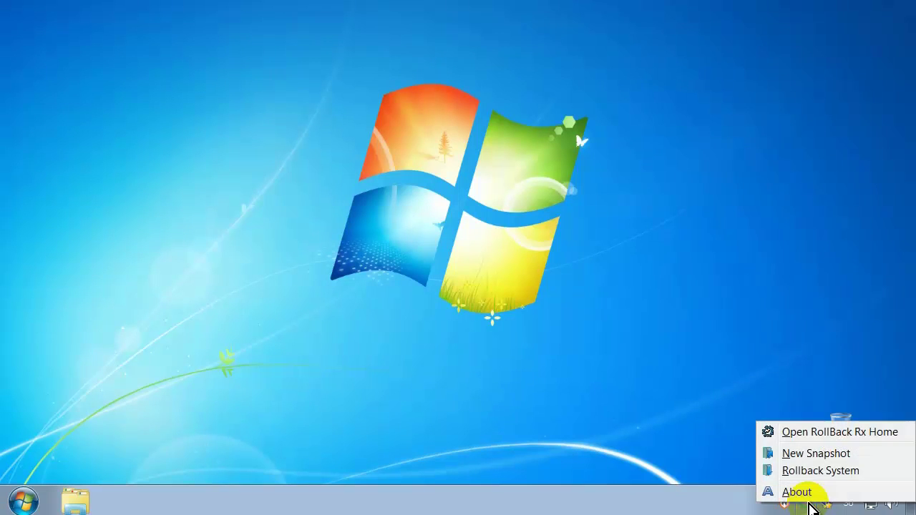
pyautogui.click(832, 436)
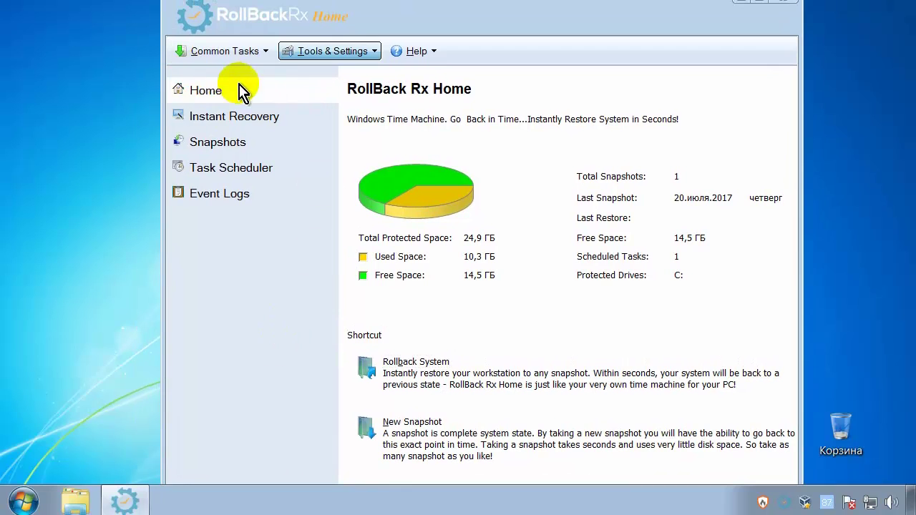
# Review the Instant Recovery, Snapshots, Task Scheduler and Event Logs sections, widening the Created Time column in the snapshot list
pyautogui.click(224, 121)
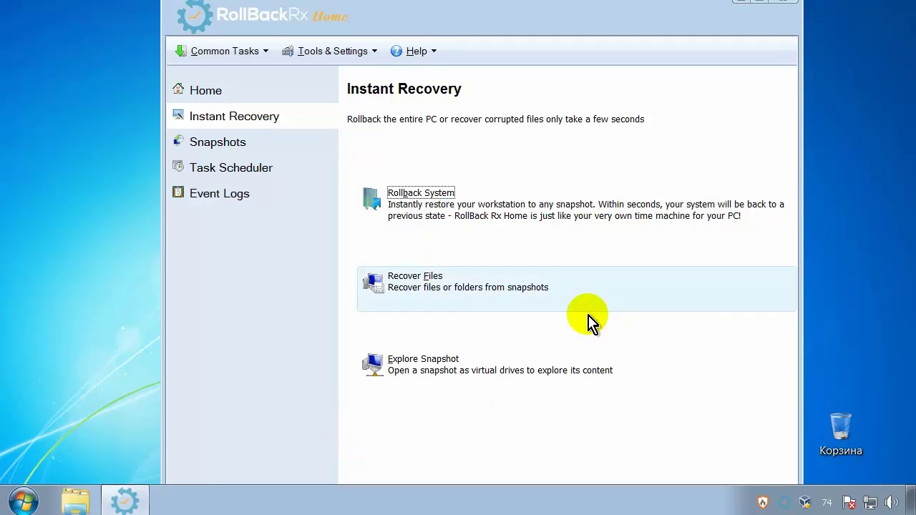
pyautogui.click(228, 141)
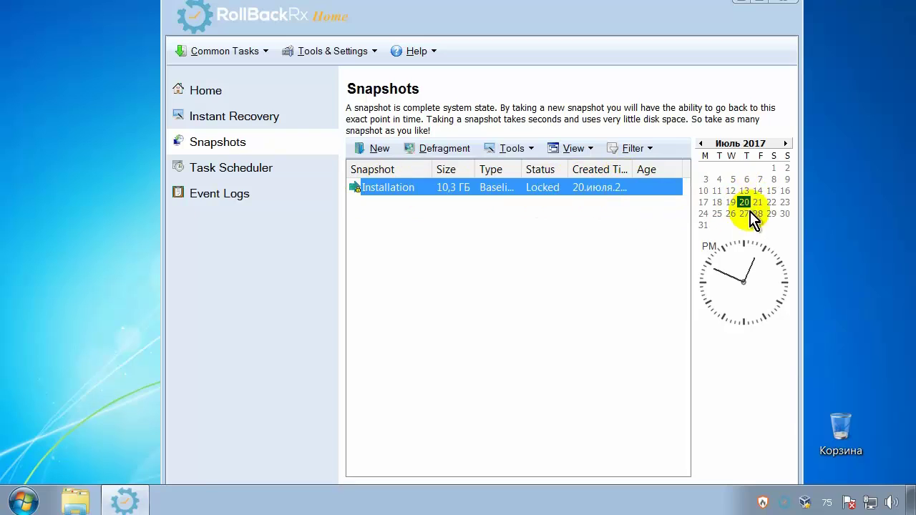
pyautogui.moveTo(632, 169); pyautogui.dragTo(693, 168)
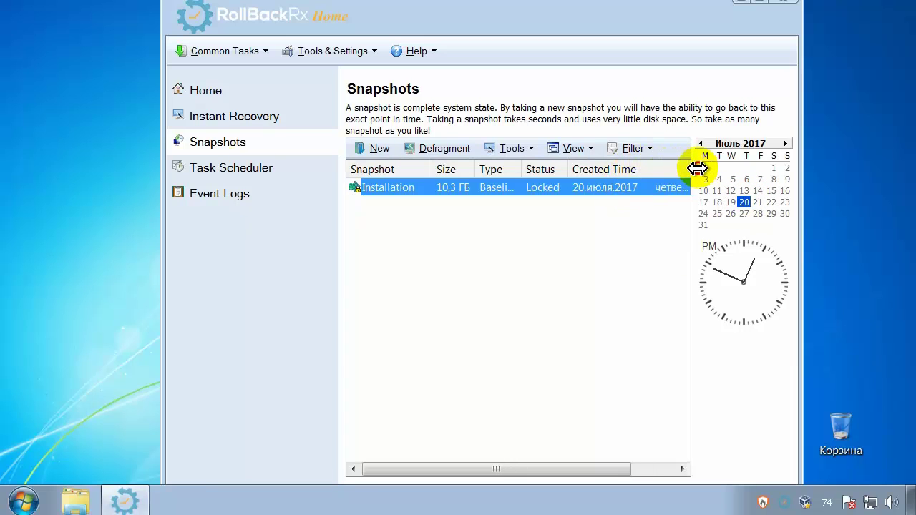
pyautogui.click(230, 175)
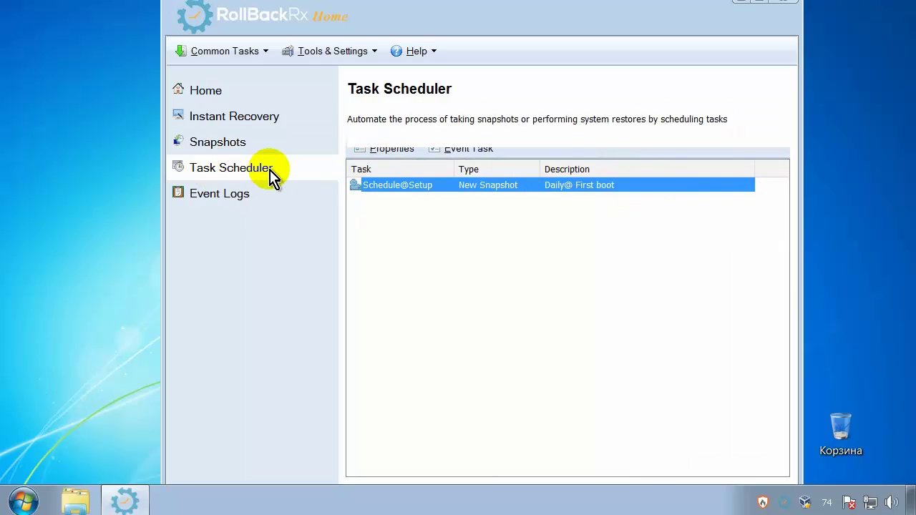
pyautogui.click(219, 200)
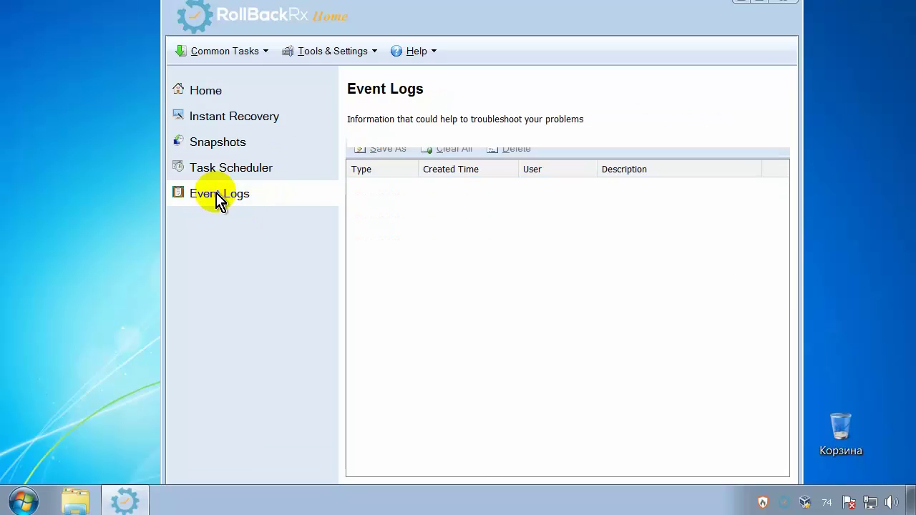
# Start a rollback of the system to the Installation snapshot and restart the PC
pyautogui.click(219, 147)
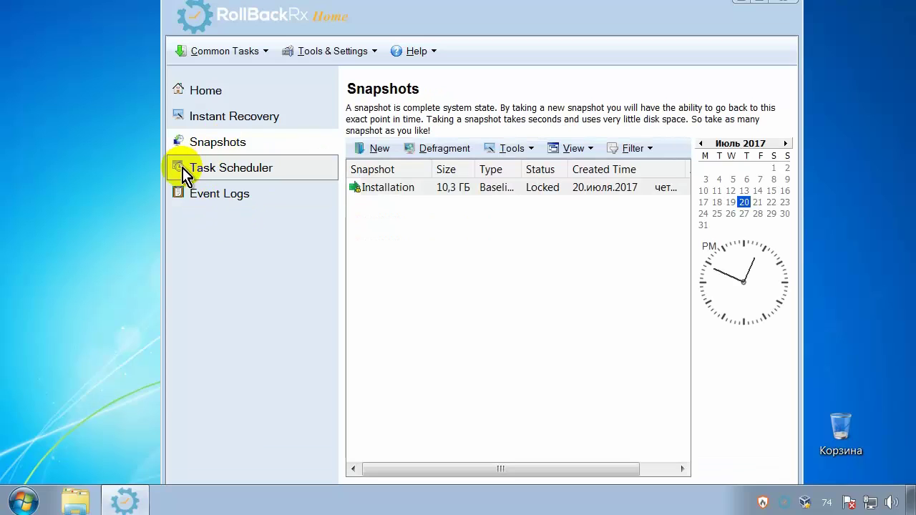
pyautogui.rightClick(466, 189)
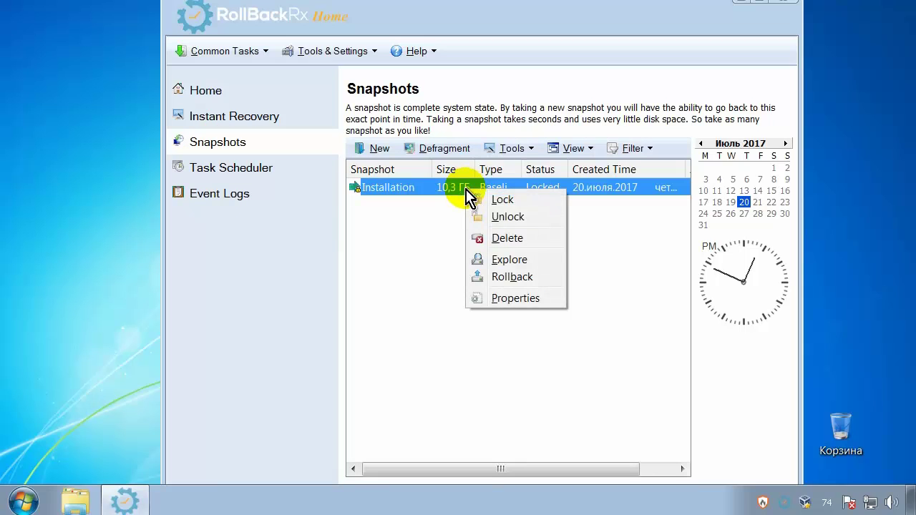
pyautogui.click(513, 277)
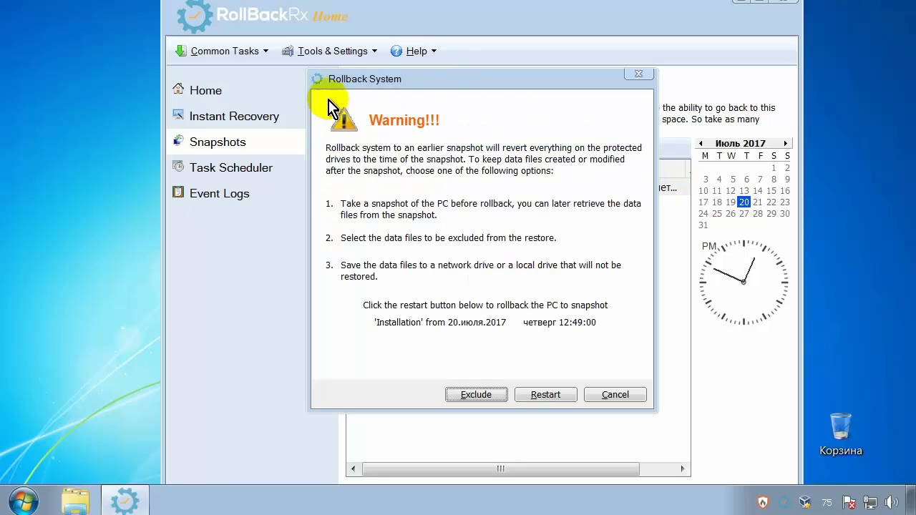
pyautogui.click(546, 396)
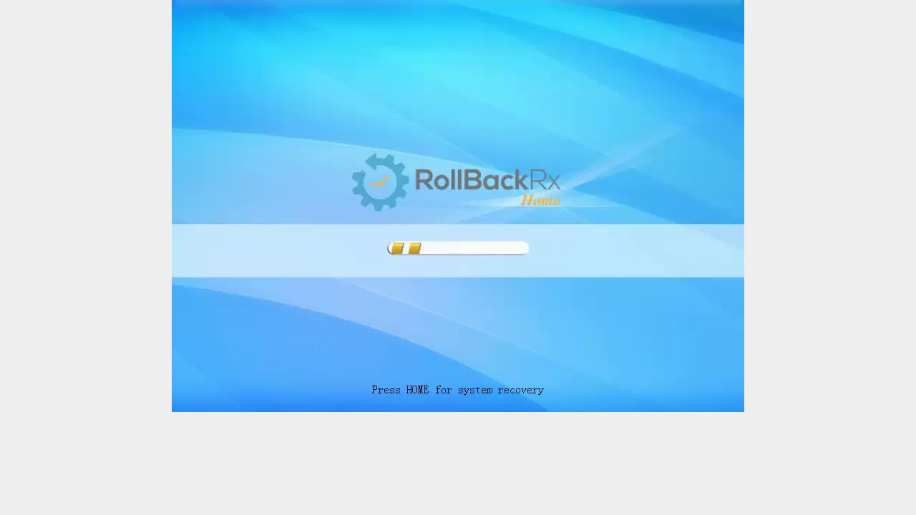
# Enter the pre-boot recovery console and restore the system to the Installation snapshot
pyautogui.press('Home')
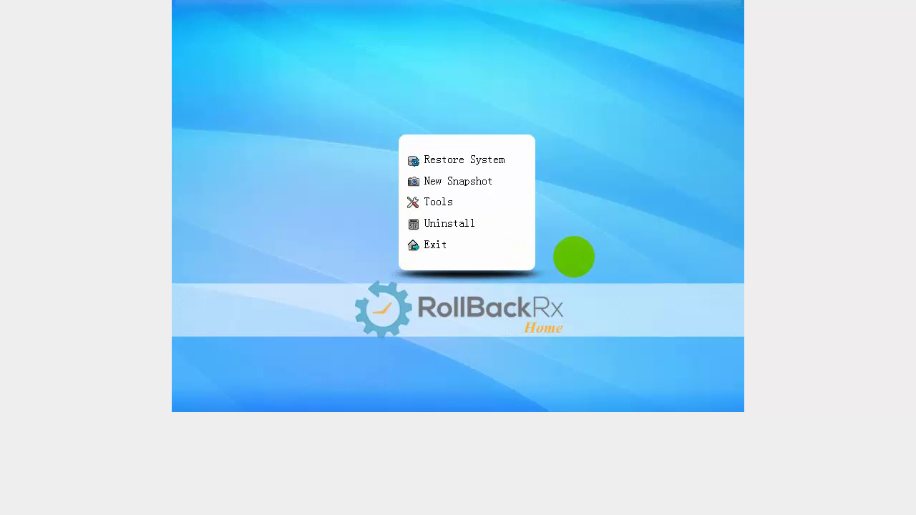
pyautogui.press('Home')
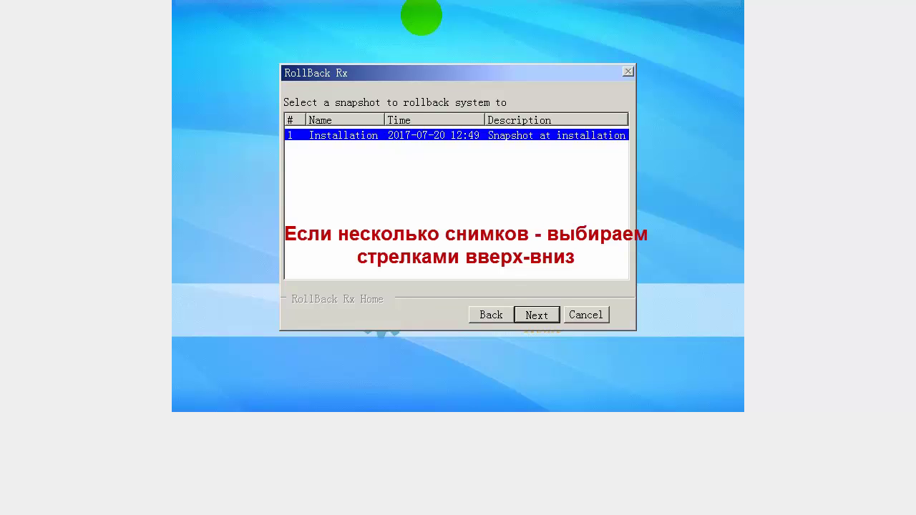
pyautogui.press('Return')
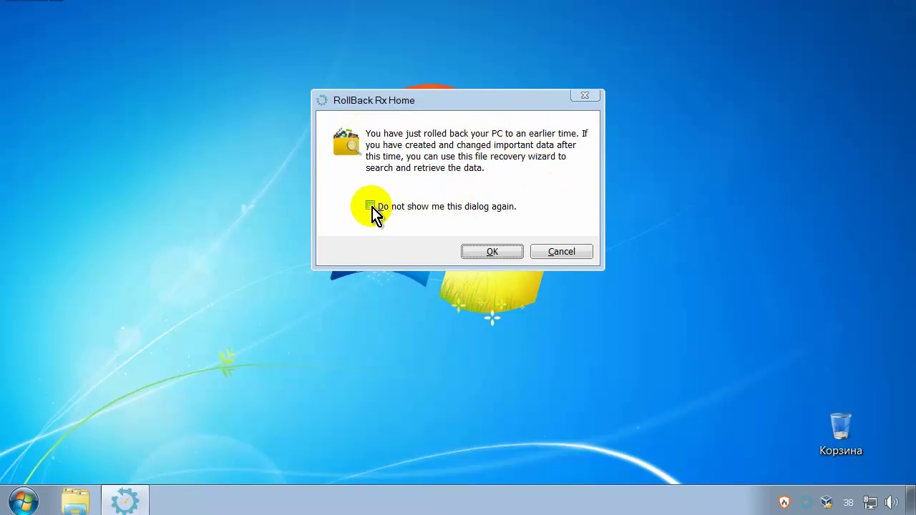
# View the file recovery options offered after the rollback, and cancel the recovery wizard
pyautogui.click(510, 257)
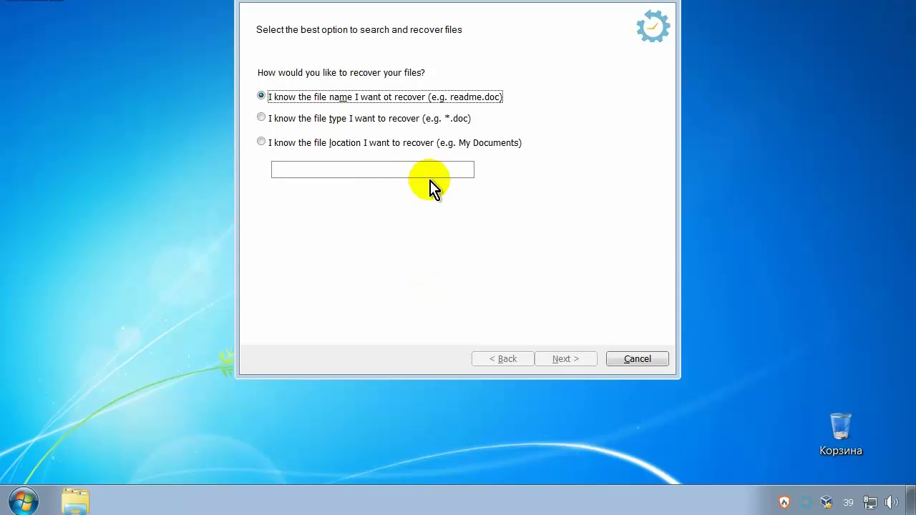
pyautogui.click(644, 362)
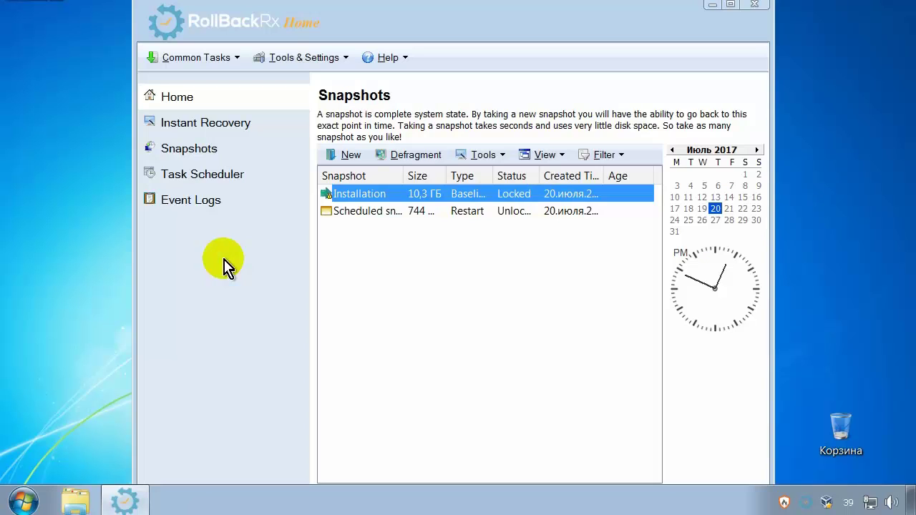
# Create a new snapshot named МОЙ in the Snapshots section, keeping the system cache flush enabled
pyautogui.click(358, 213)
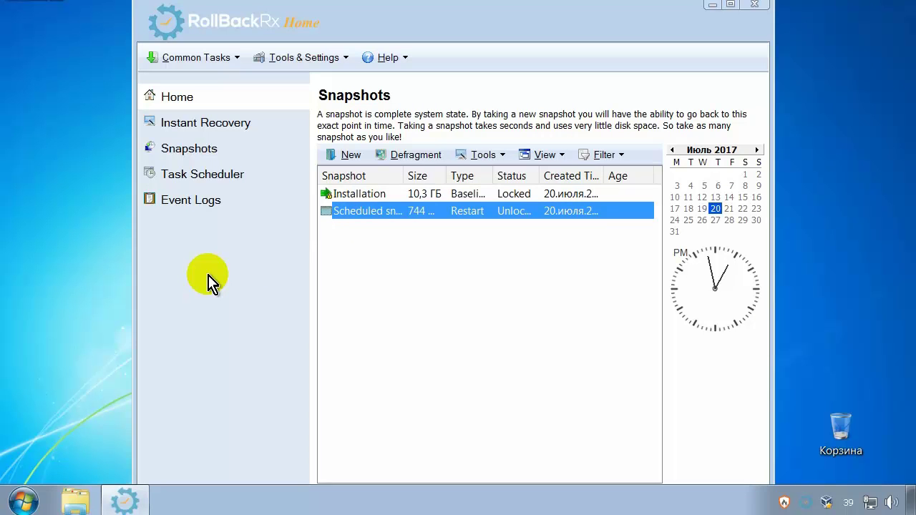
pyautogui.click(200, 157)
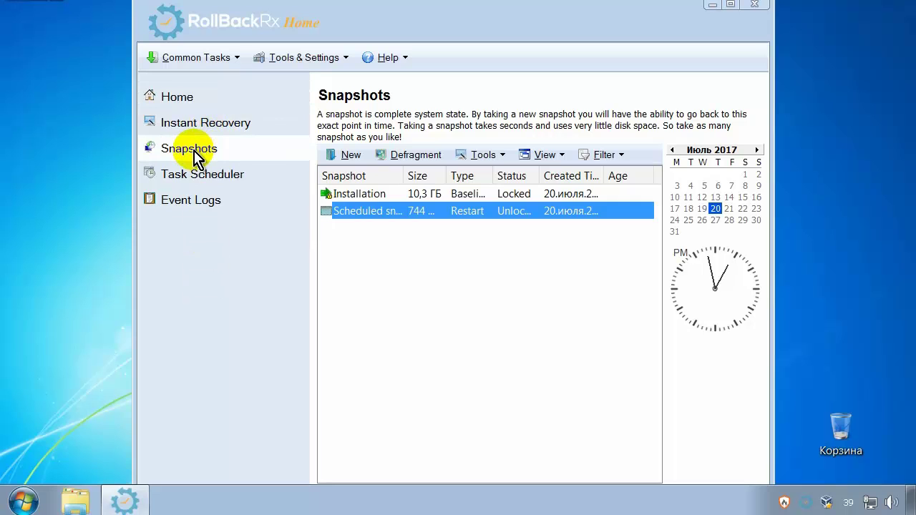
pyautogui.click(202, 124)
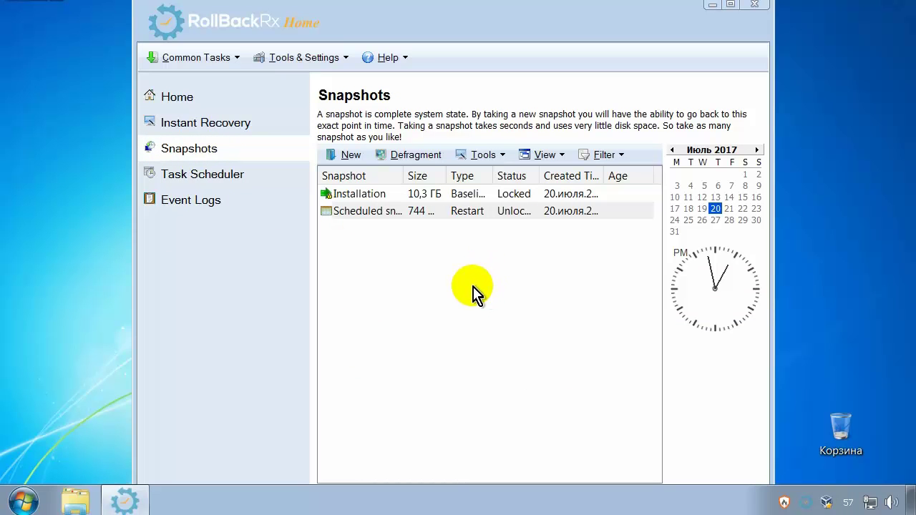
pyautogui.click(351, 159)
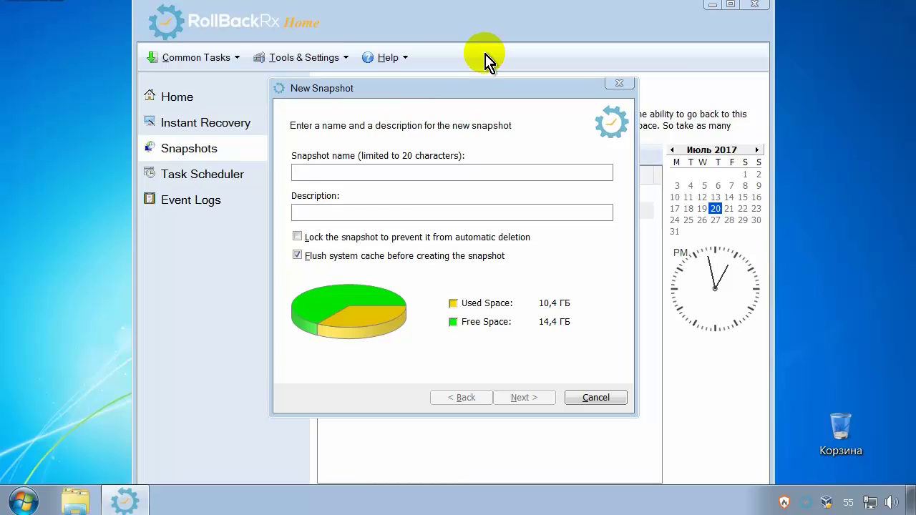
pyautogui.write('МОЙ')
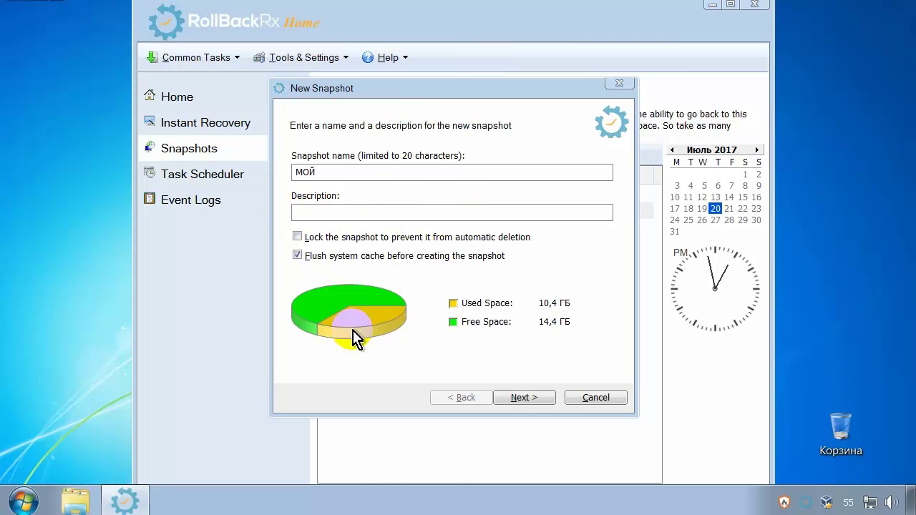
pyautogui.click(524, 399)
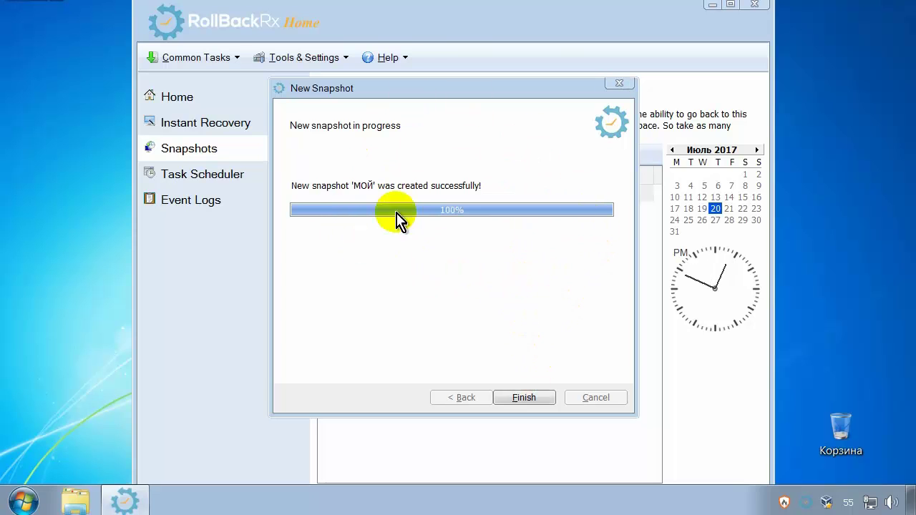
pyautogui.click(532, 401)
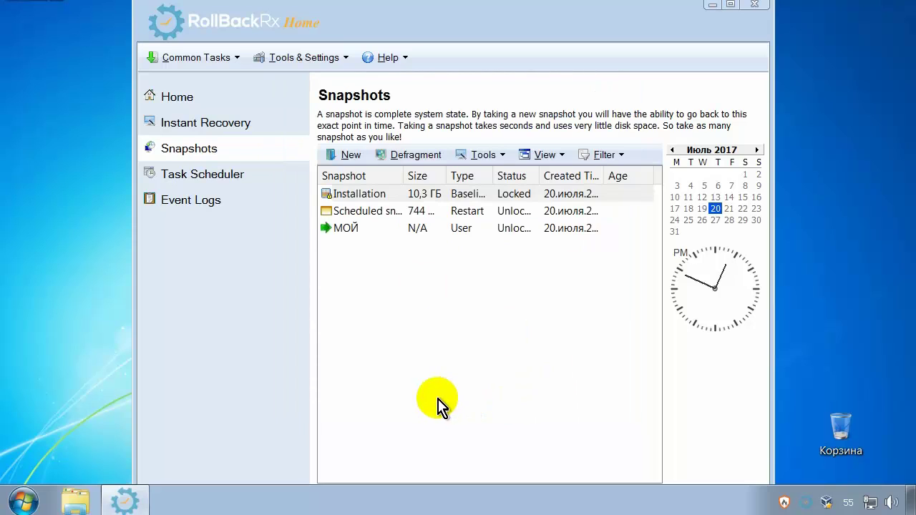
# View the new snapshot form and the Snapshot Defragmenter, closing both without creating or defragmenting anything
pyautogui.click(430, 230)
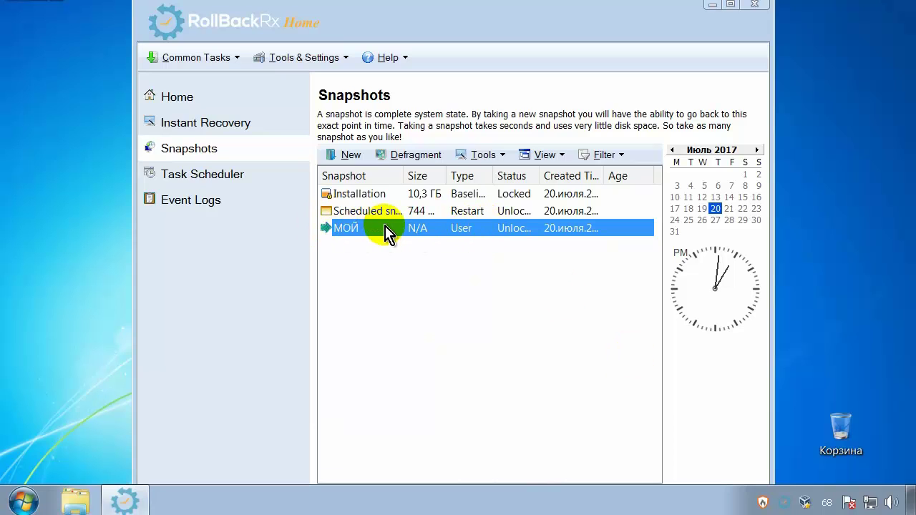
pyautogui.click(380, 195)
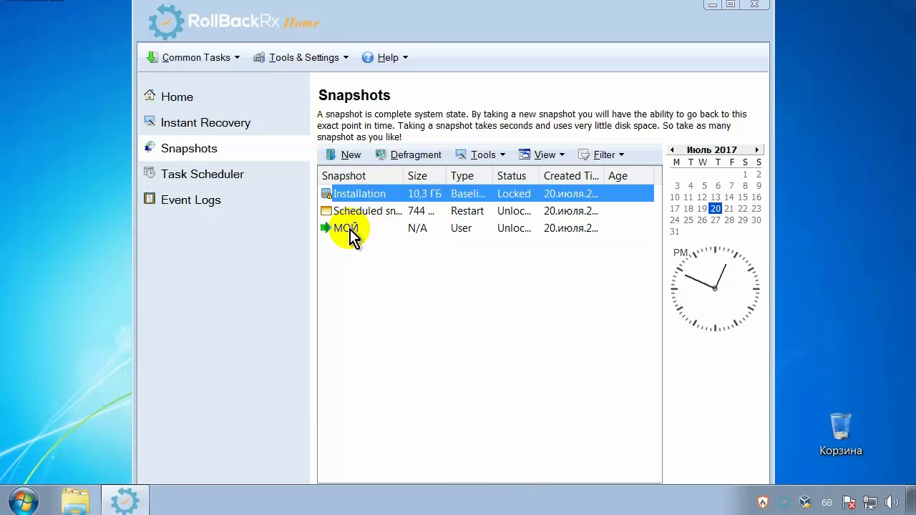
pyautogui.click(350, 232)
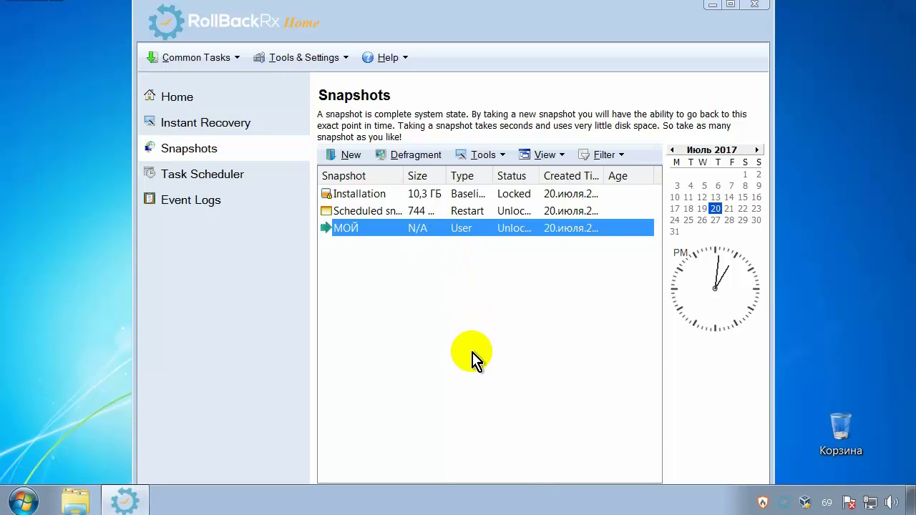
pyautogui.click(352, 157)
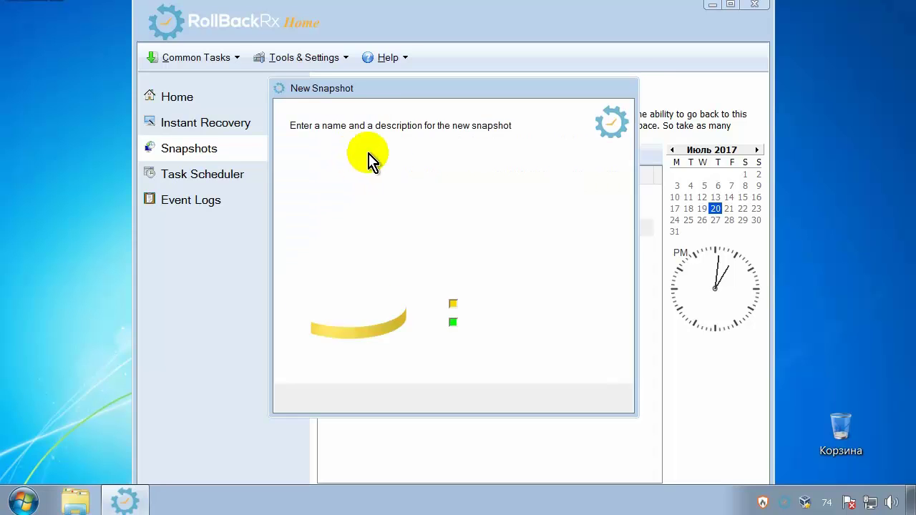
pyautogui.click(419, 157)
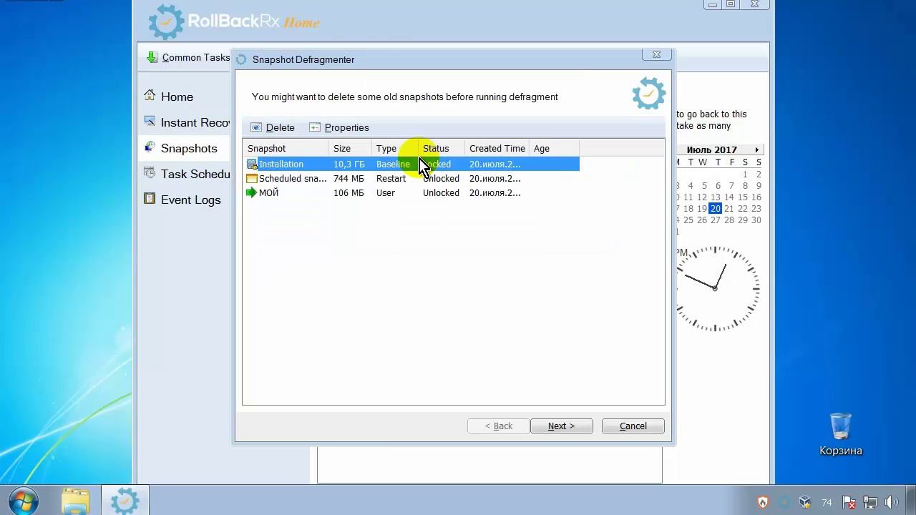
pyautogui.press('Escape')
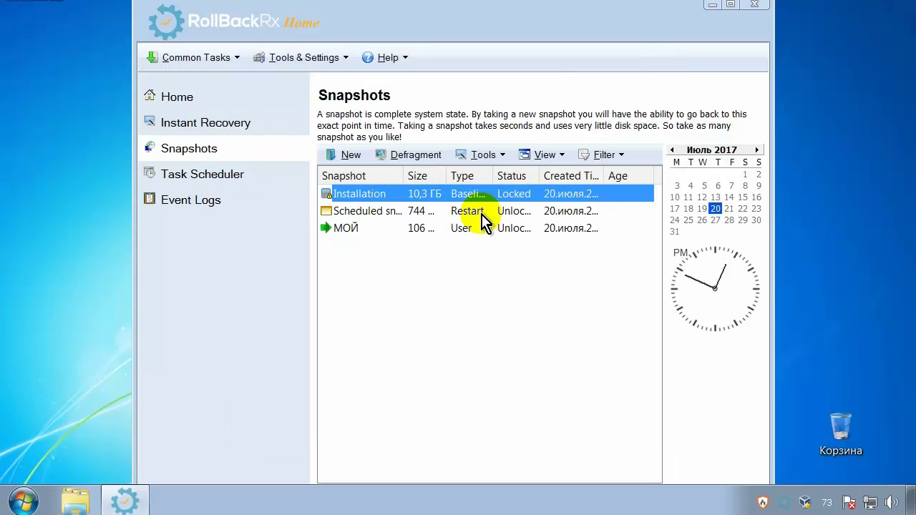
# Review the tool, view and filter options available for the snapshot list without changing any of them
pyautogui.click(504, 155)
pyautogui.click(503, 155)
pyautogui.click(503, 156)
pyautogui.click(503, 155)
pyautogui.click(503, 156)
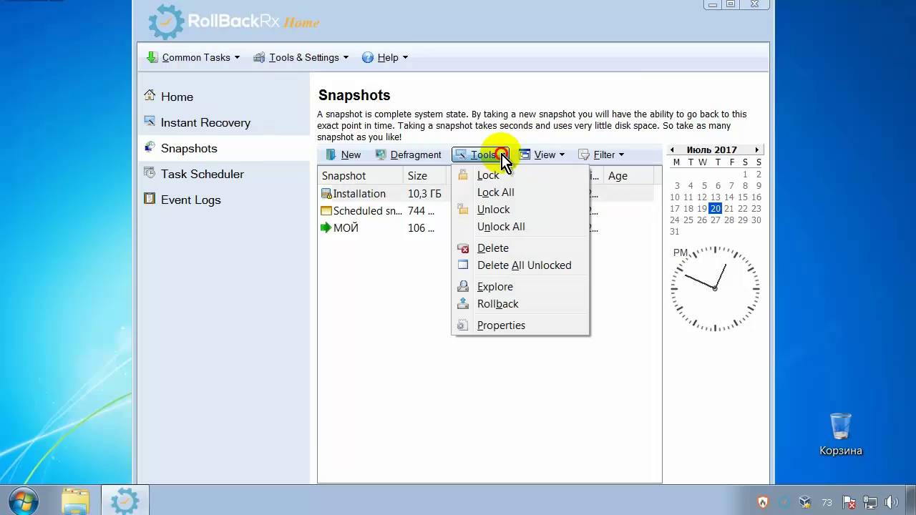
pyautogui.click(548, 156)
pyautogui.click(565, 157)
pyautogui.click(561, 157)
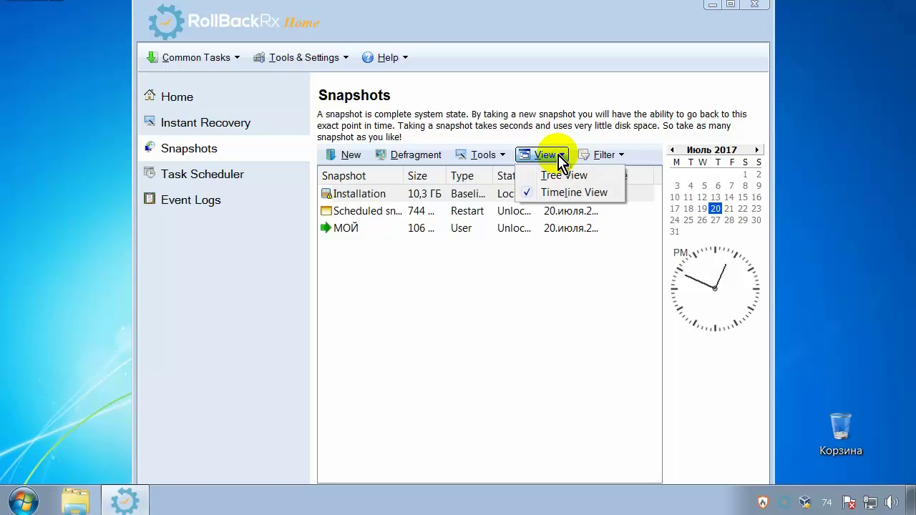
pyautogui.click(562, 157)
pyautogui.click(622, 156)
pyautogui.click(622, 156)
pyautogui.click(622, 156)
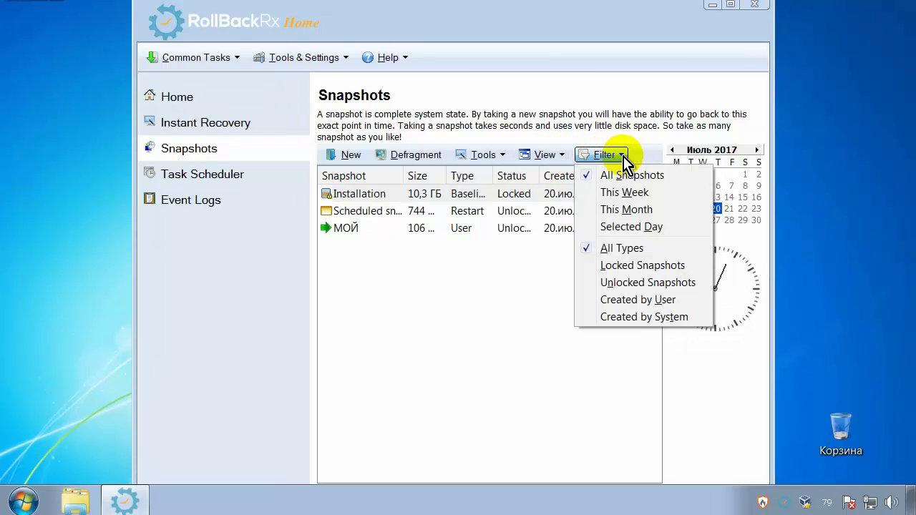
pyautogui.click(623, 158)
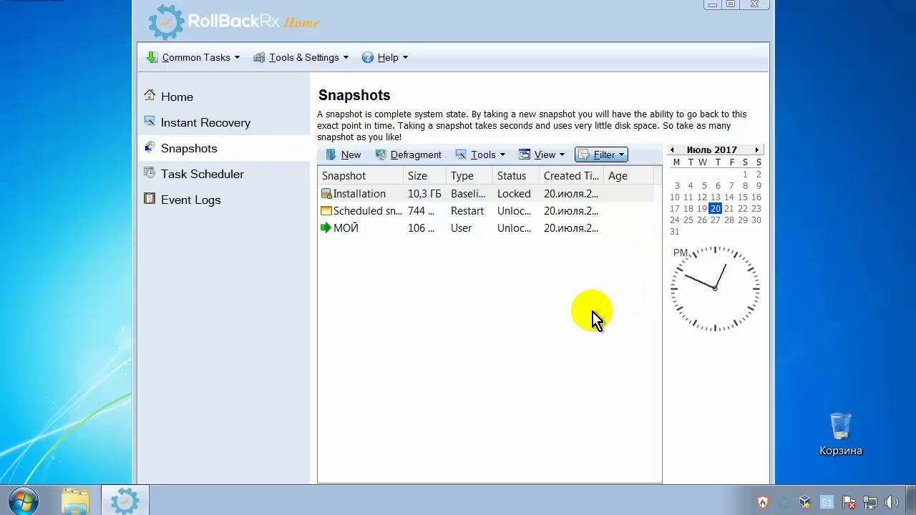
# Review the common tasks and the program's Advanced Settings, and close the settings without saving
pyautogui.click(235, 60)
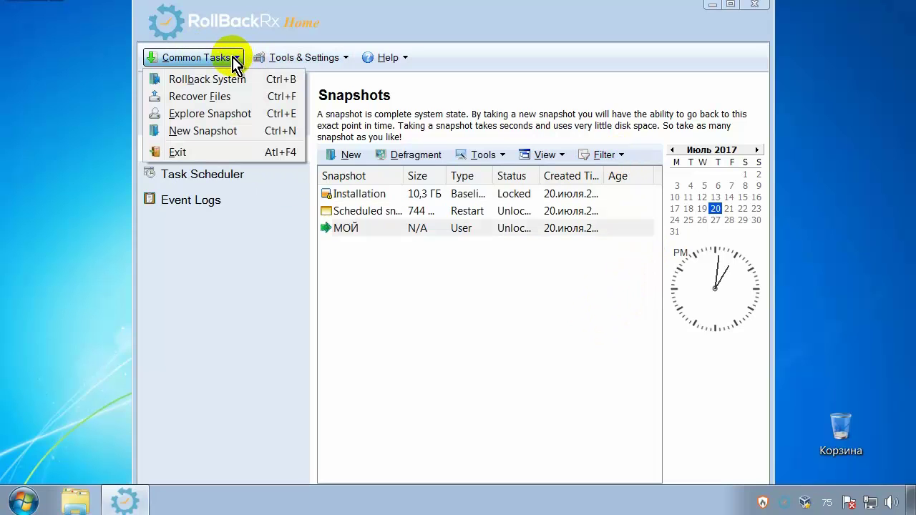
pyautogui.click(308, 58)
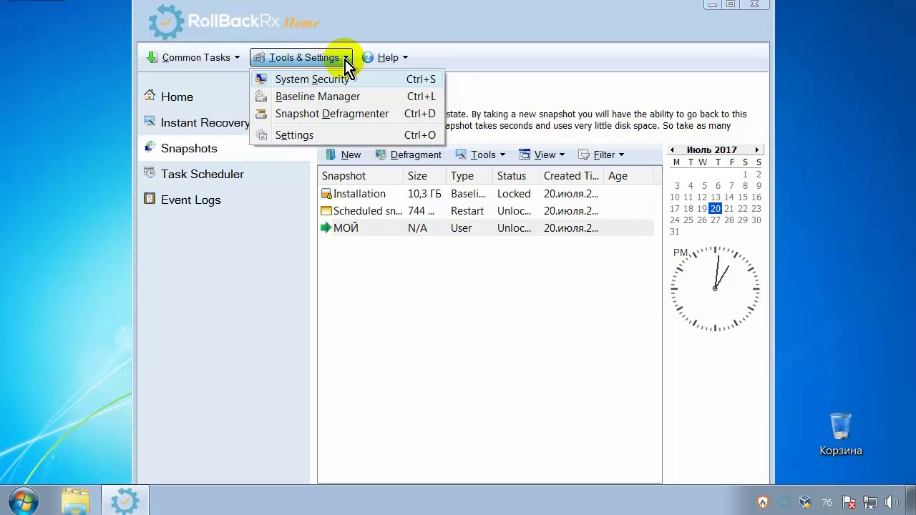
pyautogui.click(300, 143)
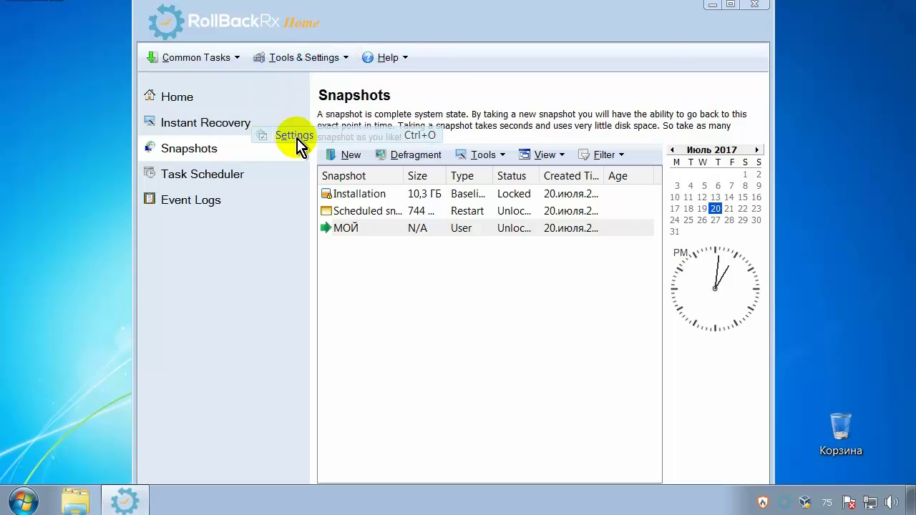
pyautogui.click(293, 98)
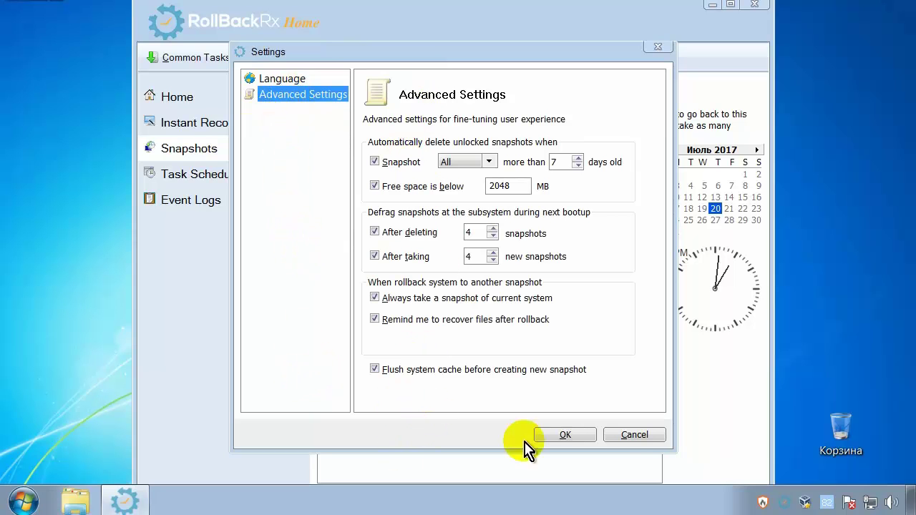
pyautogui.click(634, 435)
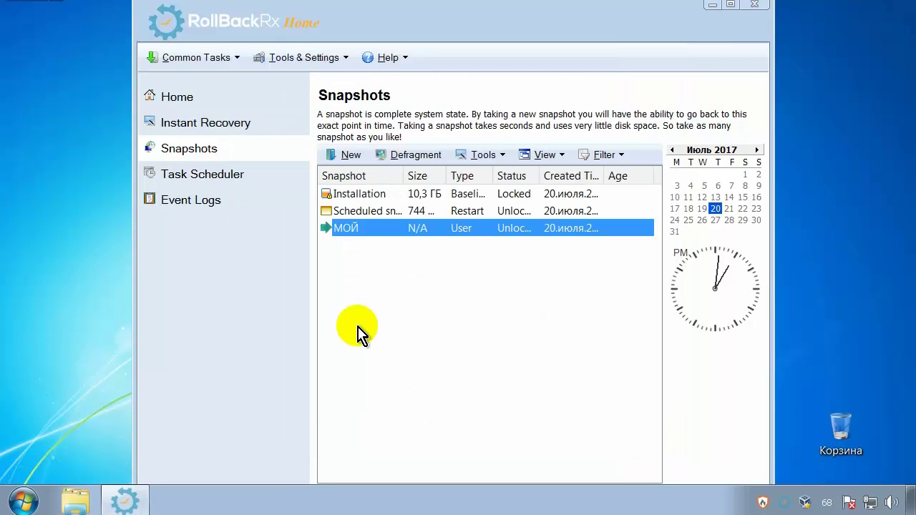